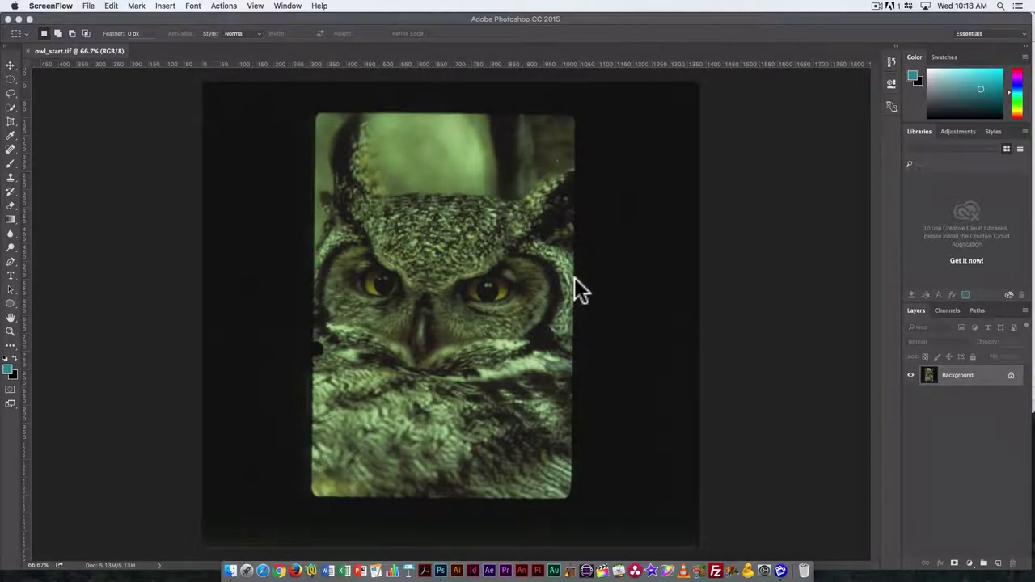
Bring the Photoshop window with the owl_start.tif scan to the front.
left_click(541, 248)
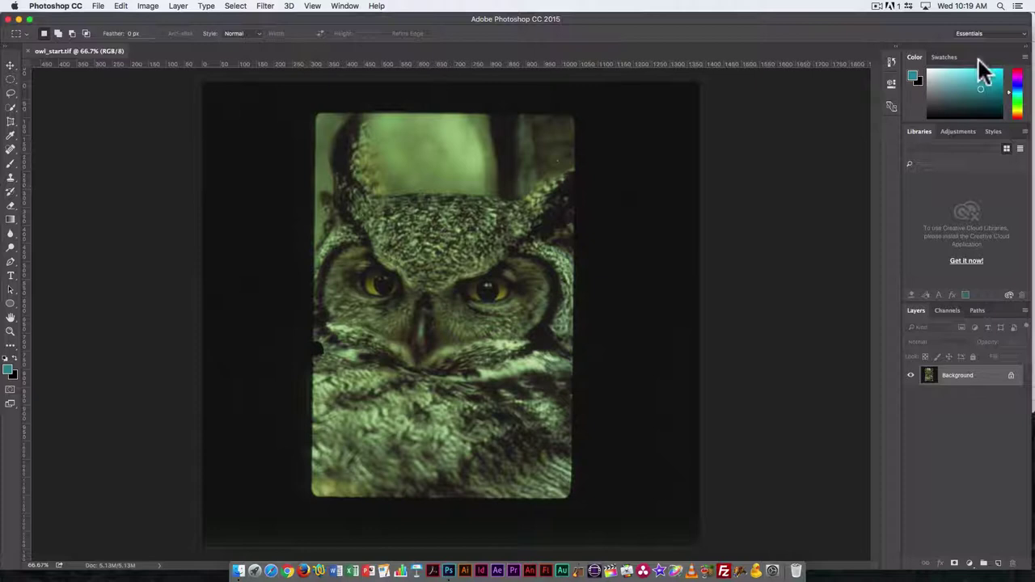
Switch to the Photography workspace, reset it to default, and close the Libraries panel.
left_click(1015, 33)
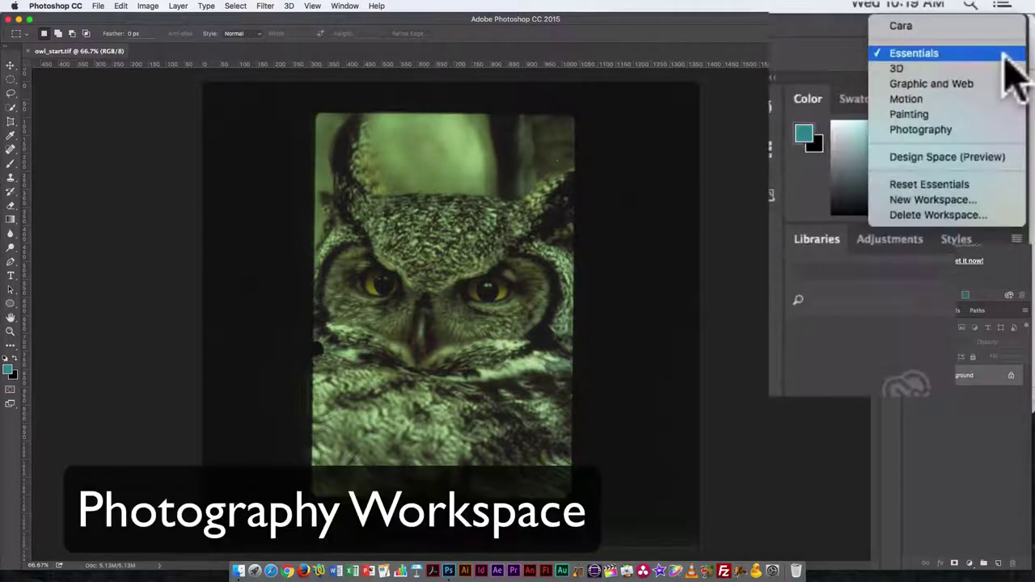
left_click(948, 131)
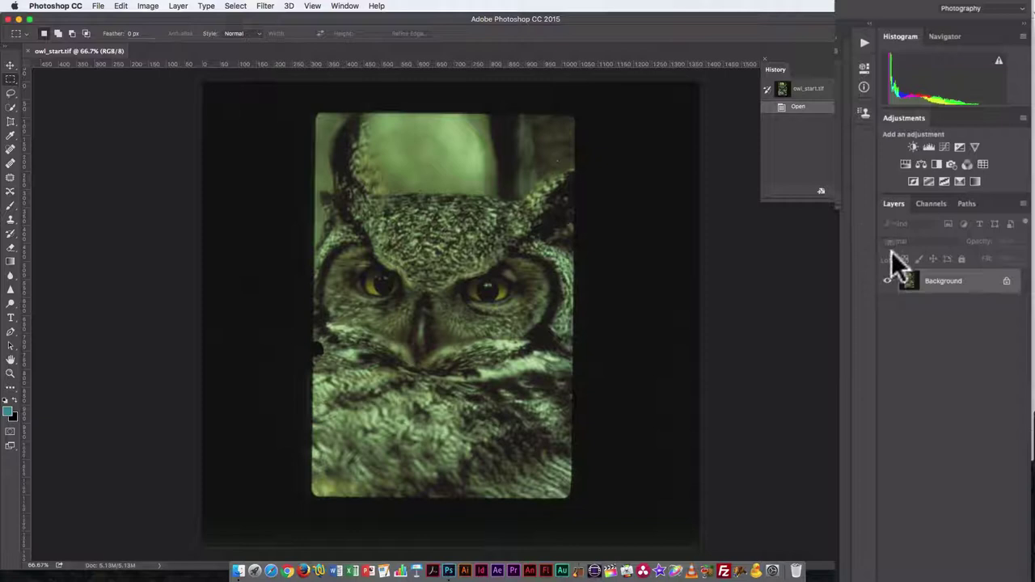
left_click(993, 33)
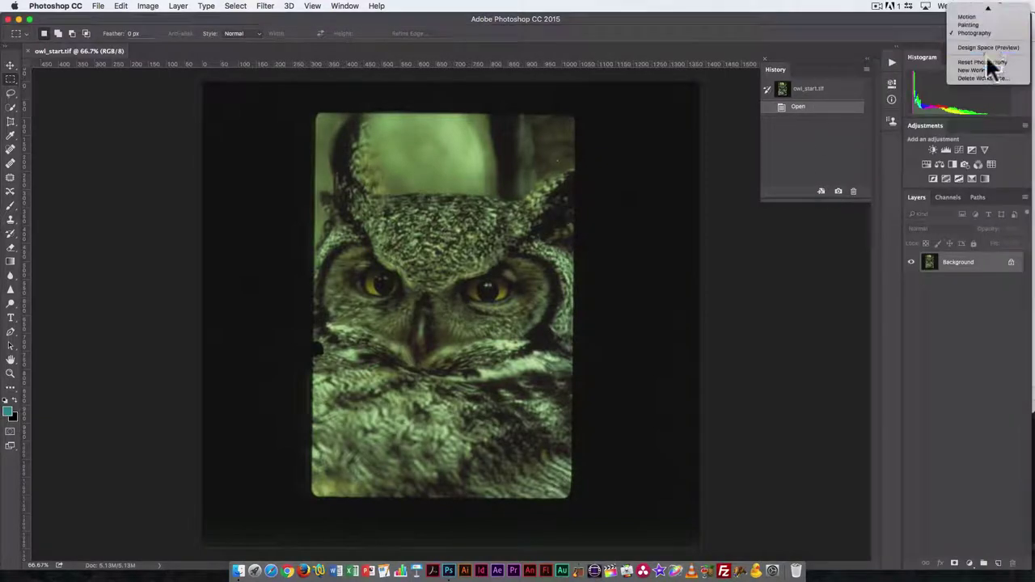
left_click(982, 62)
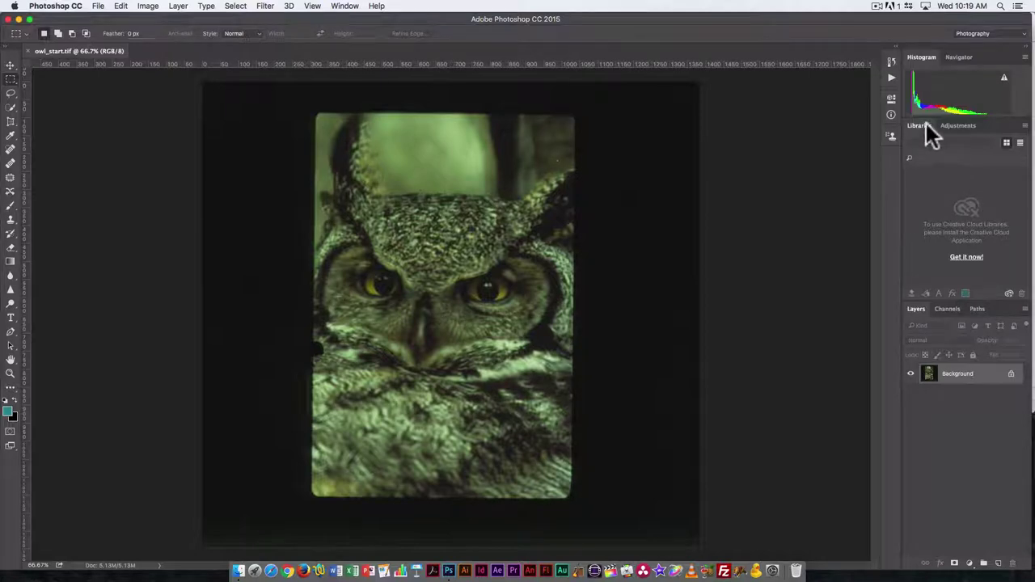
left_click_drag(926, 123, 774, 152)
left_click(715, 146)
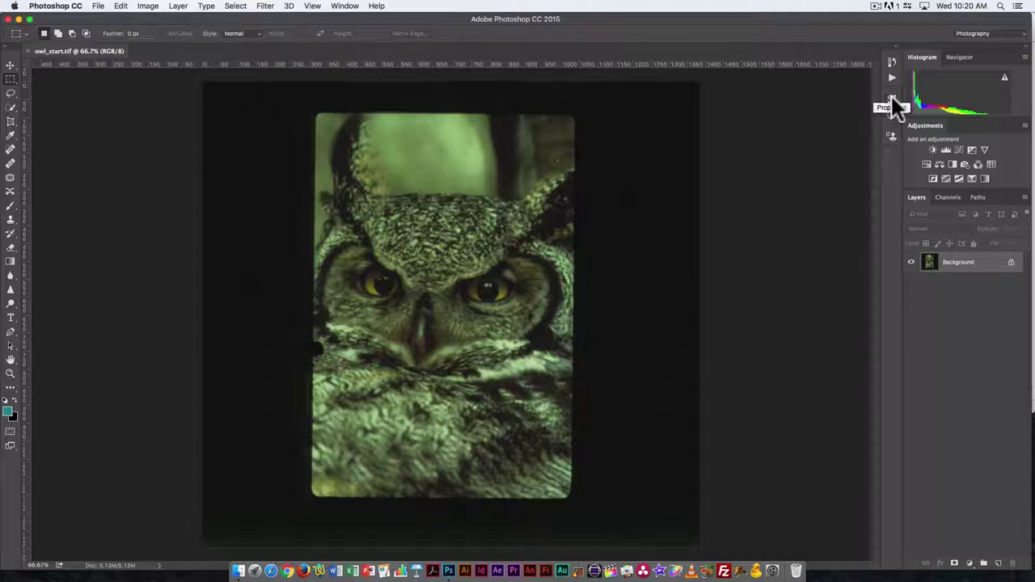
Show the History panel, float it beside the dock, and stretch it taller.
left_click(343, 7)
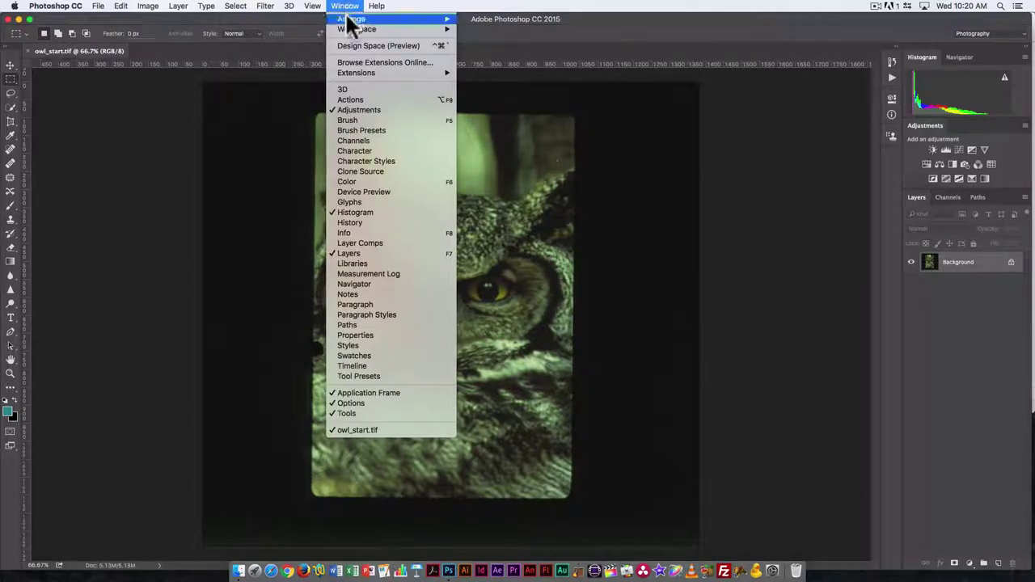
left_click(362, 223)
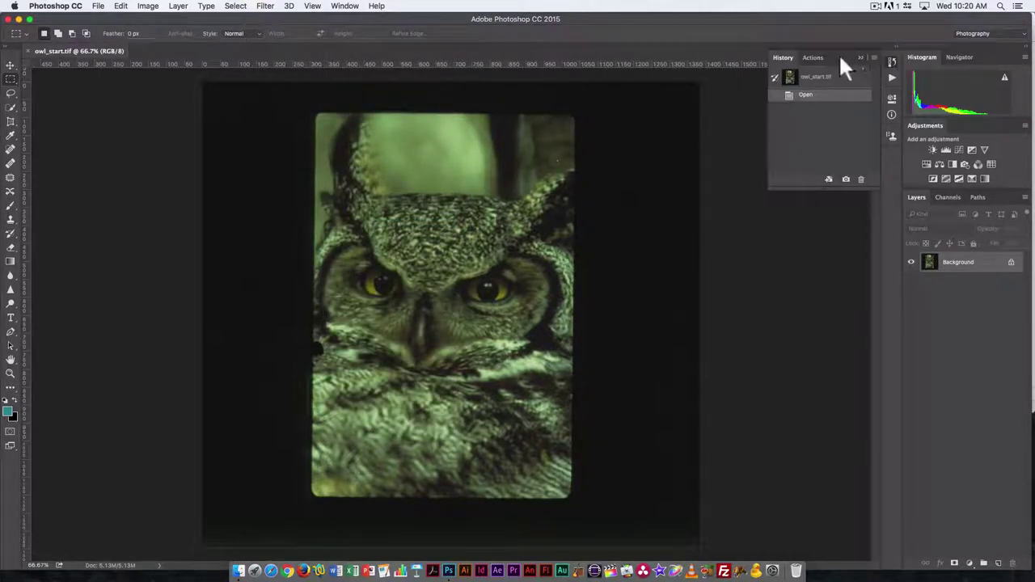
left_click_drag(839, 53, 808, 71)
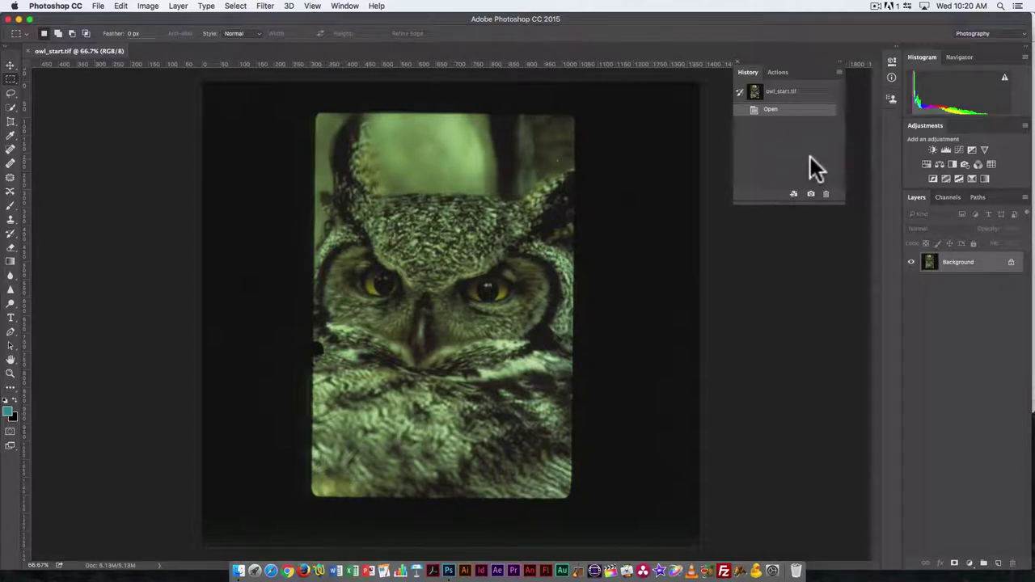
left_click_drag(846, 208, 871, 550)
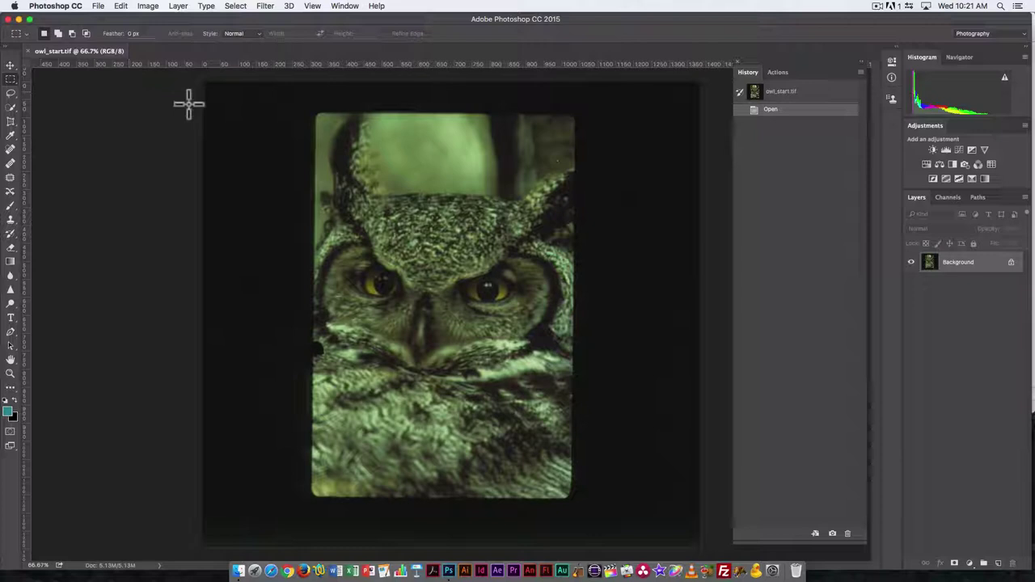
Straighten the scan about 0.8° with the Crop tool's level line along the photo's bottom edge.
key("c")
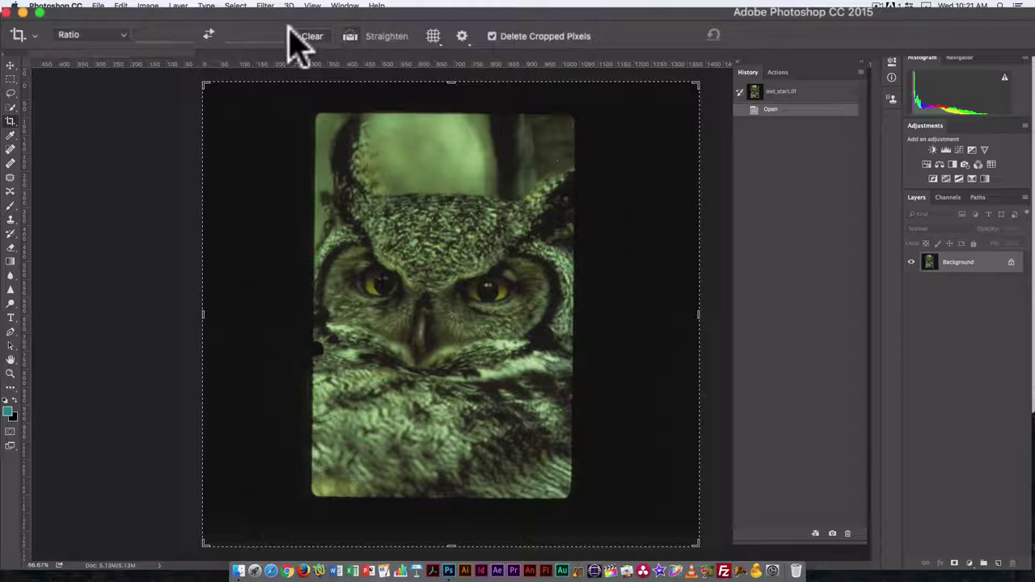
left_click(350, 36)
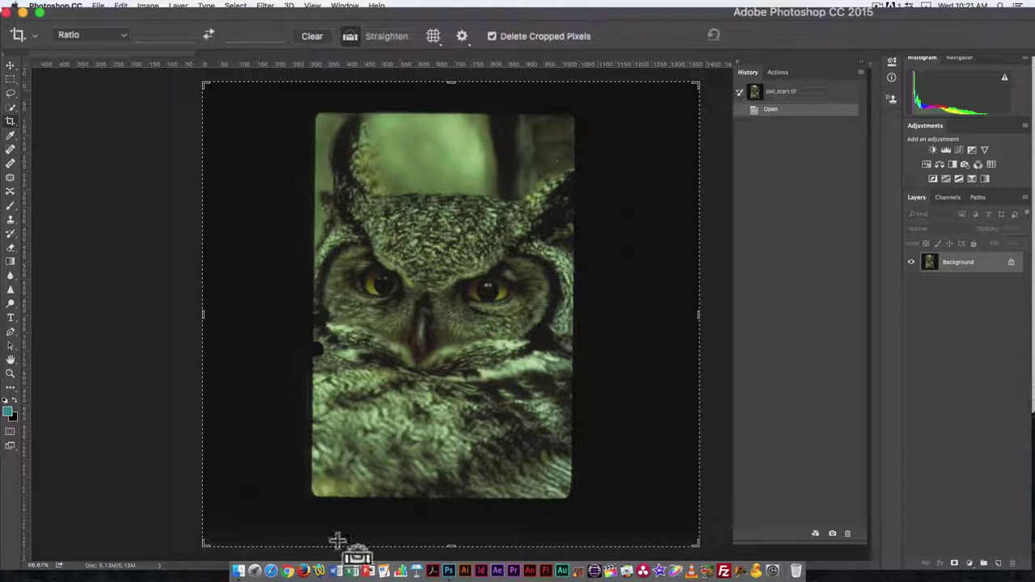
left_click_drag(321, 498, 557, 501)
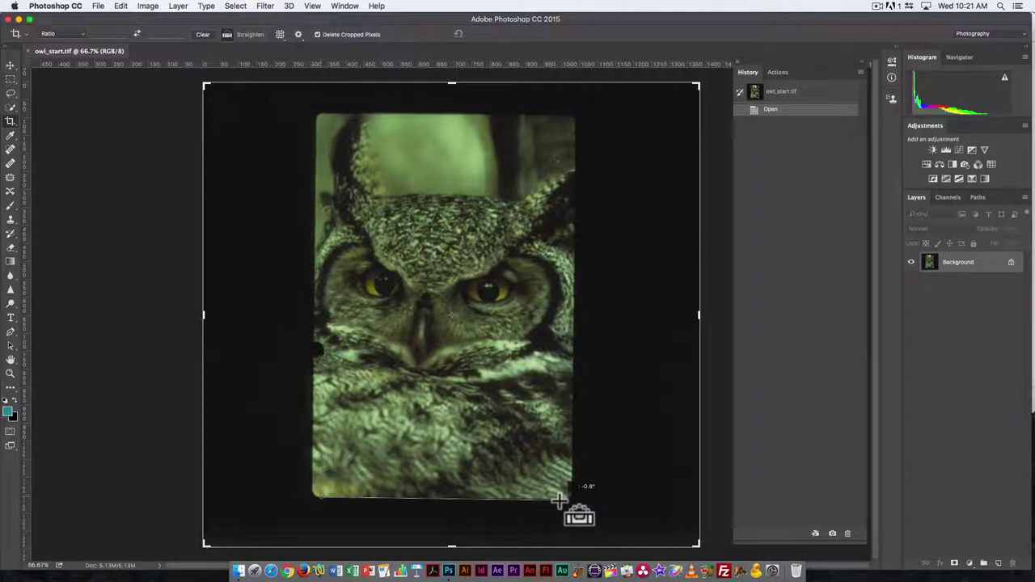
left_click_drag(559, 502, 559, 505)
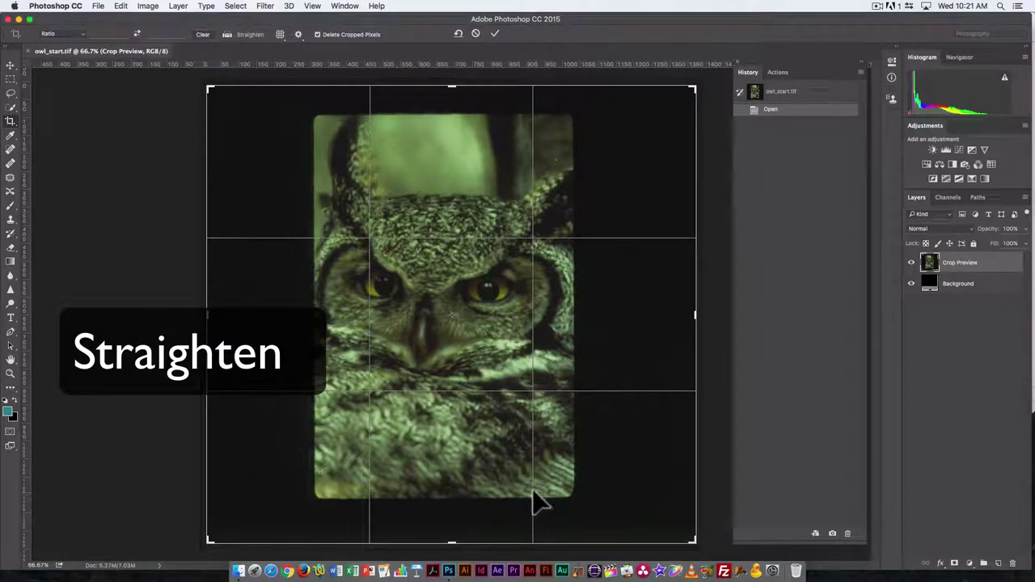
Undo the first straightening and zoom in to the photo's bottom-left edge.
key("super+z")
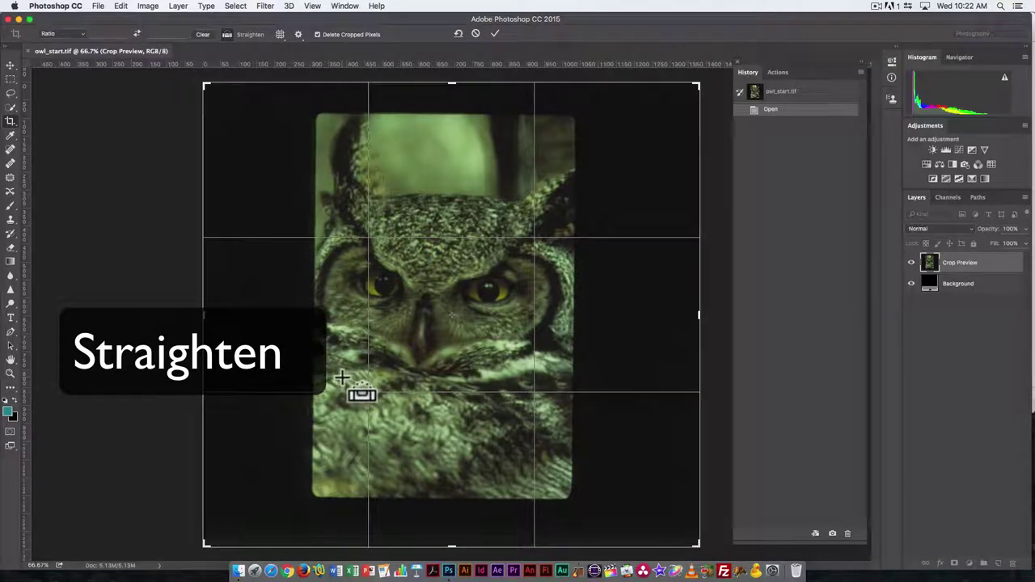
key("super+equal")
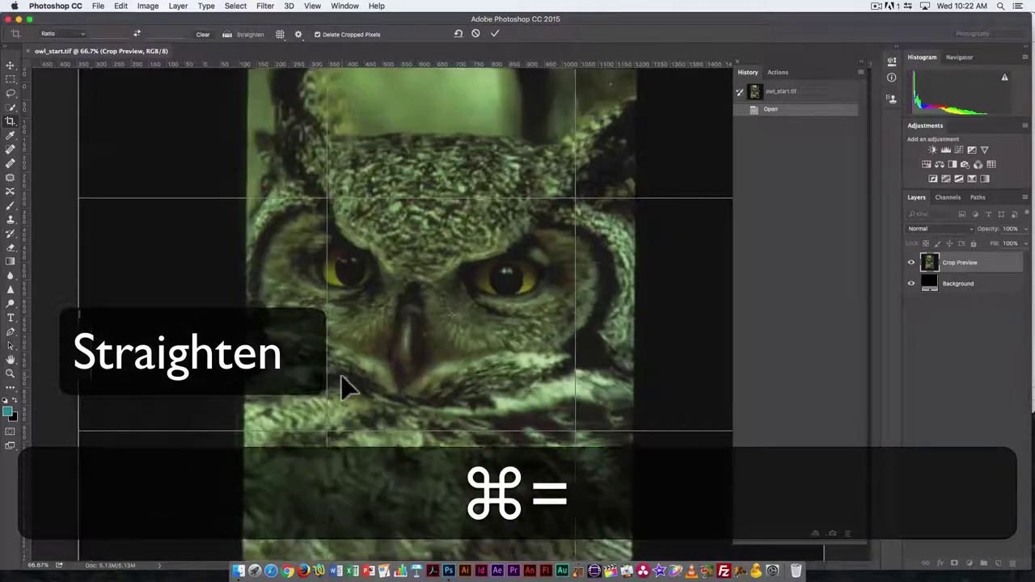
key("super+equal")
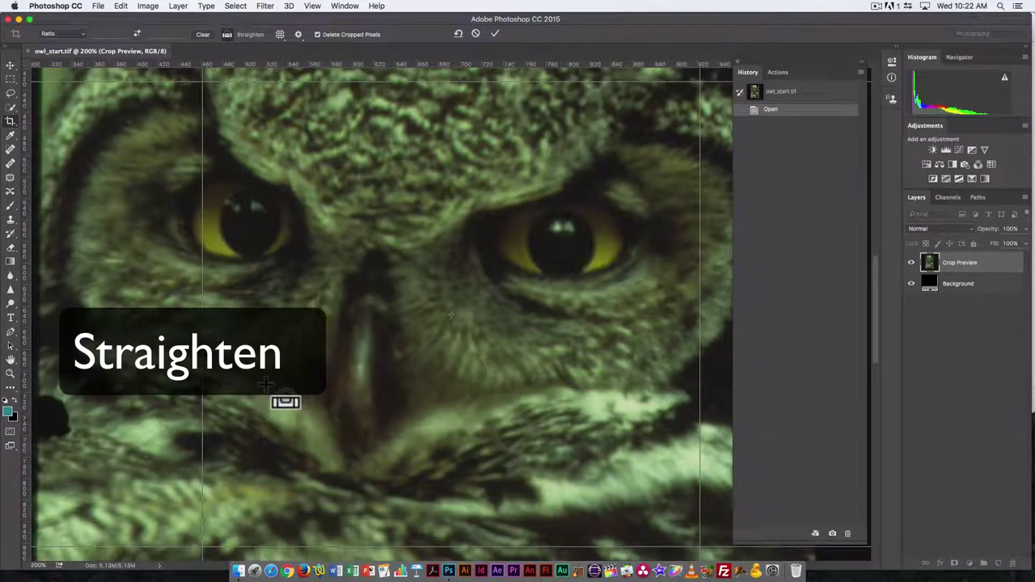
key("space")
left_click_drag(377, 396, 372, 155)
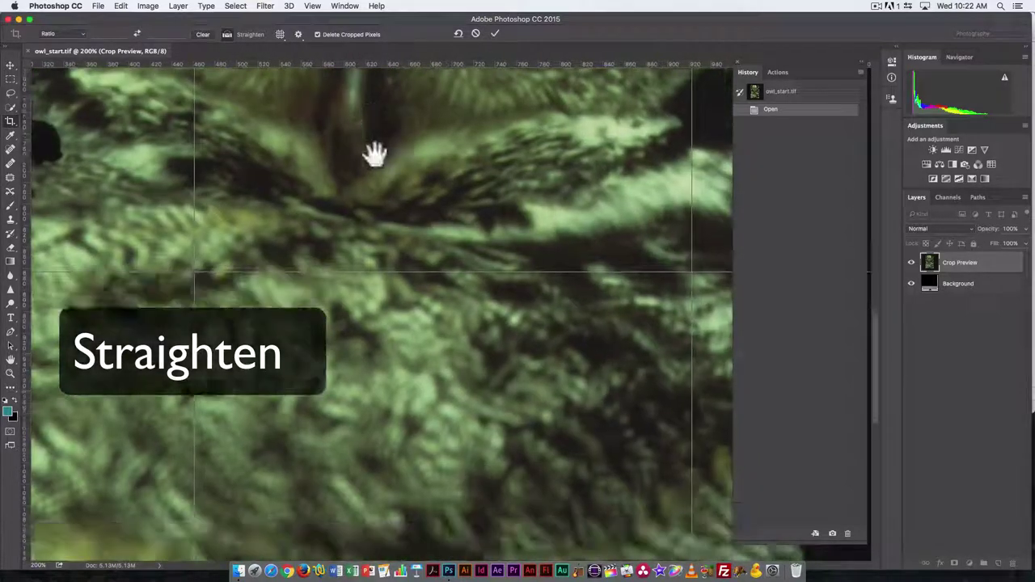
left_click_drag(350, 368, 358, 259)
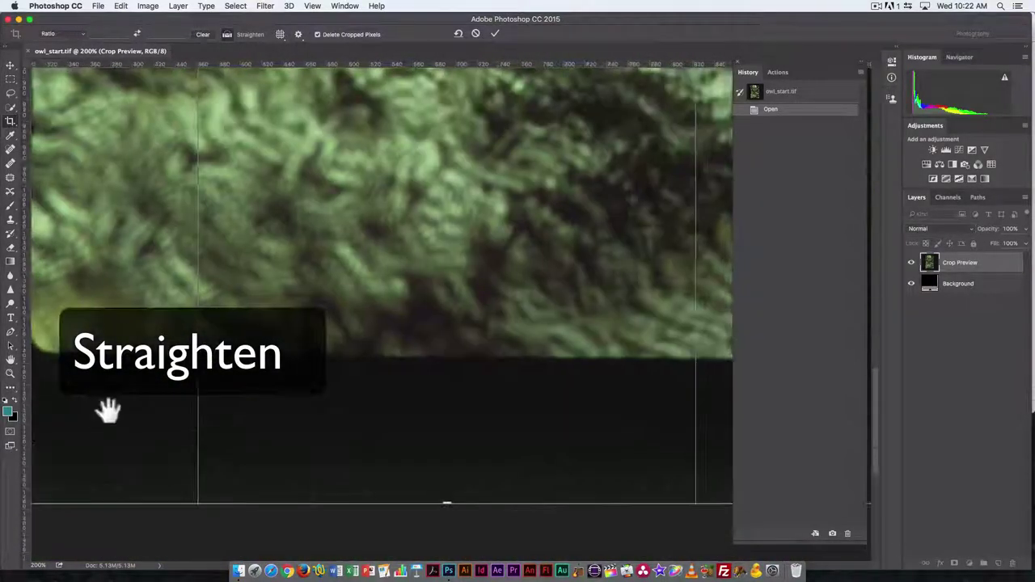
left_click_drag(107, 410, 132, 412)
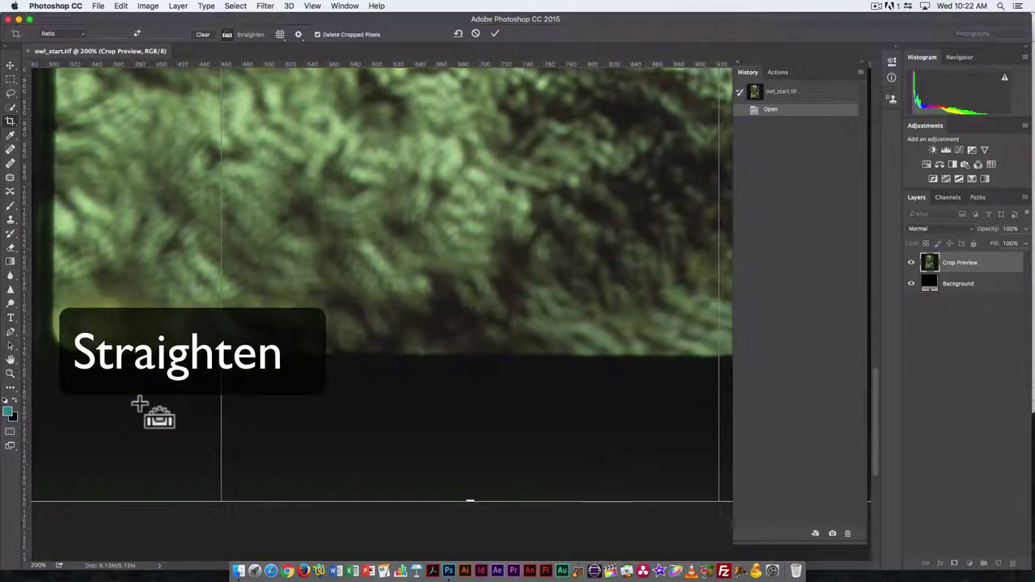
key("super+minus")
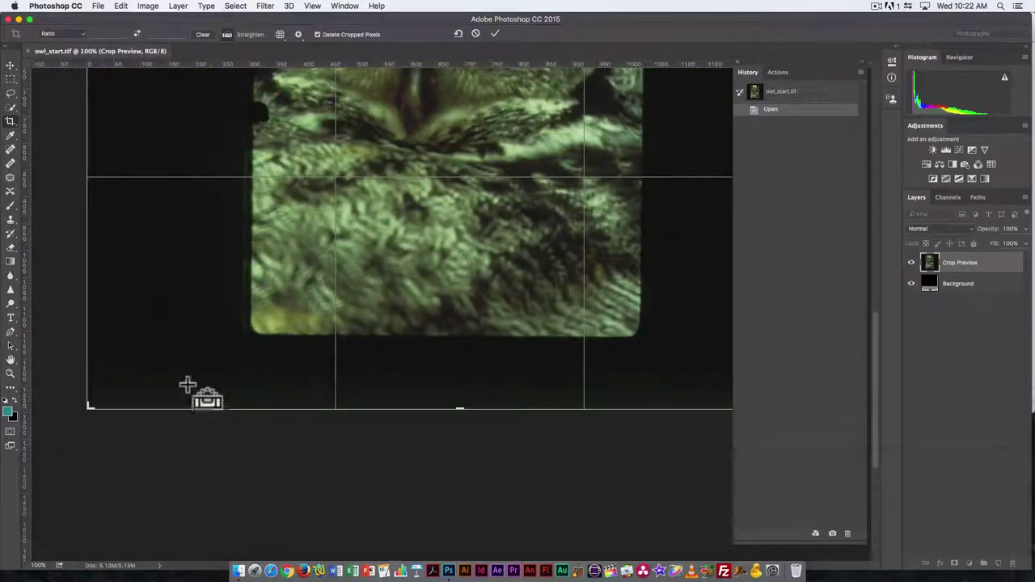
Redraw the level line along the bottom edge to straighten about -0.4°, then fit on screen.
left_click_drag(265, 334, 575, 338)
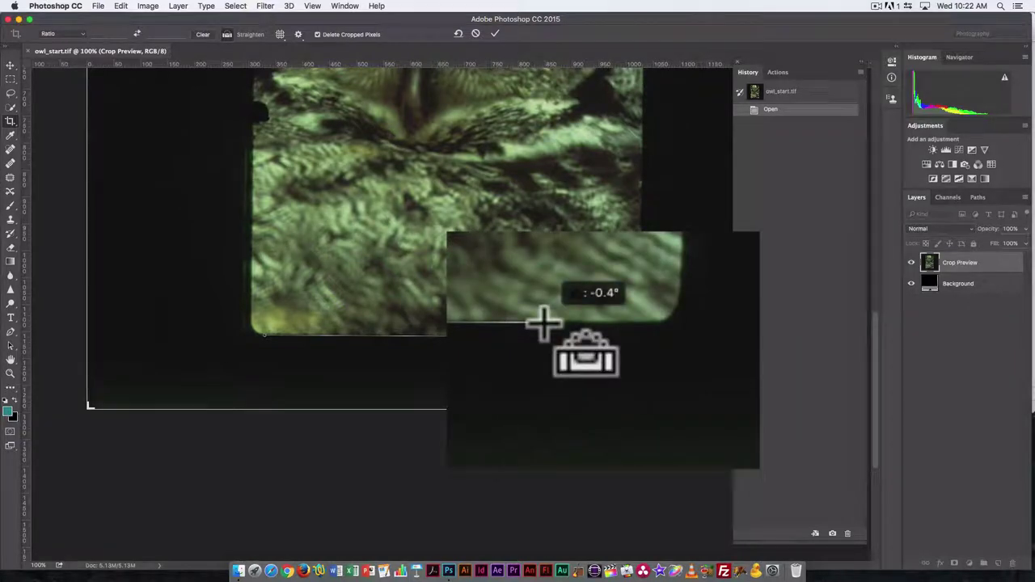
left_click_drag(544, 324, 545, 323)
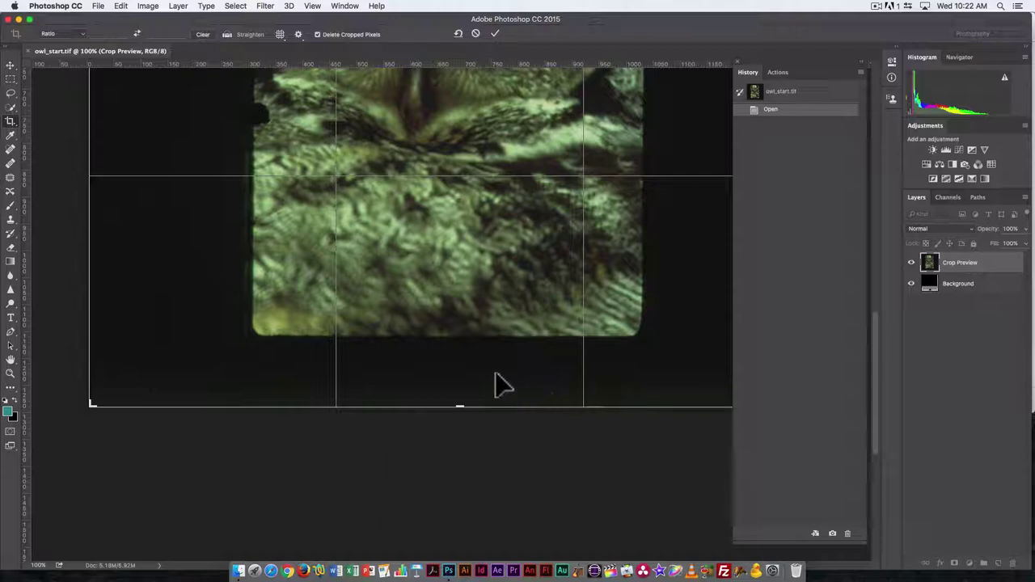
key("super")
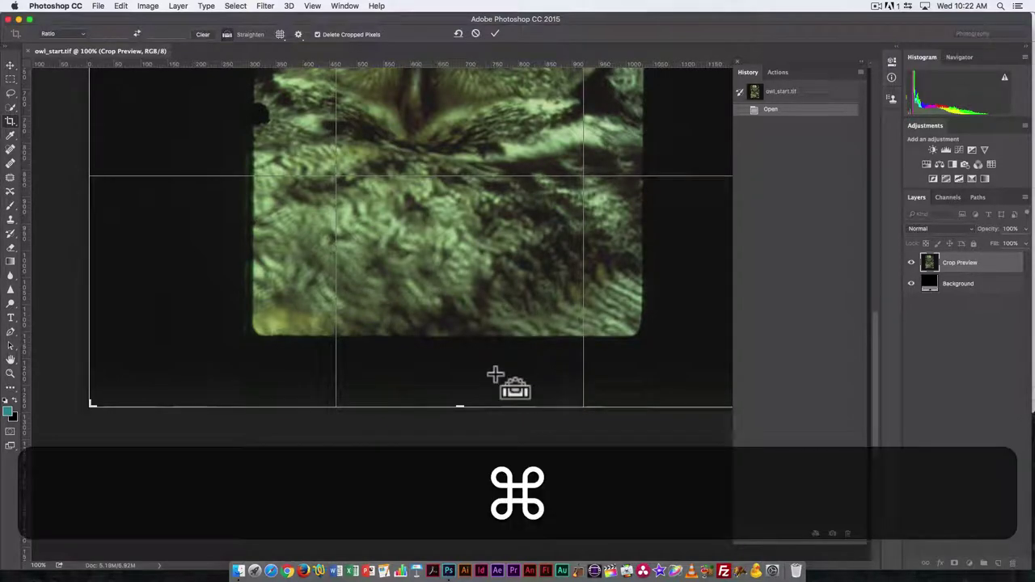
key("super+0")
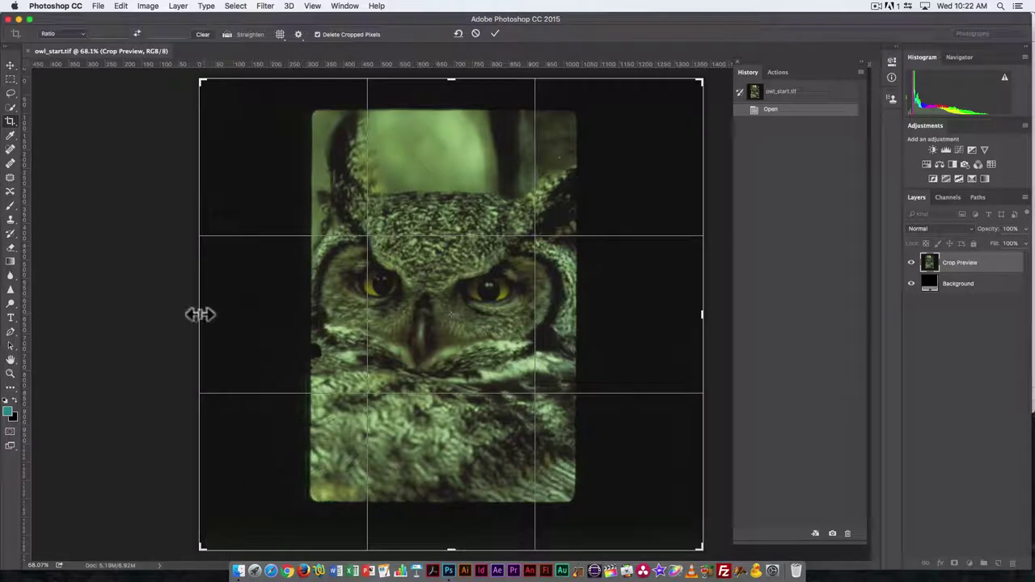
Pull the crop's left, right, top and bottom edges in to the slide and commit the crop.
left_click_drag(200, 314, 299, 328)
left_click_drag(650, 310, 587, 319)
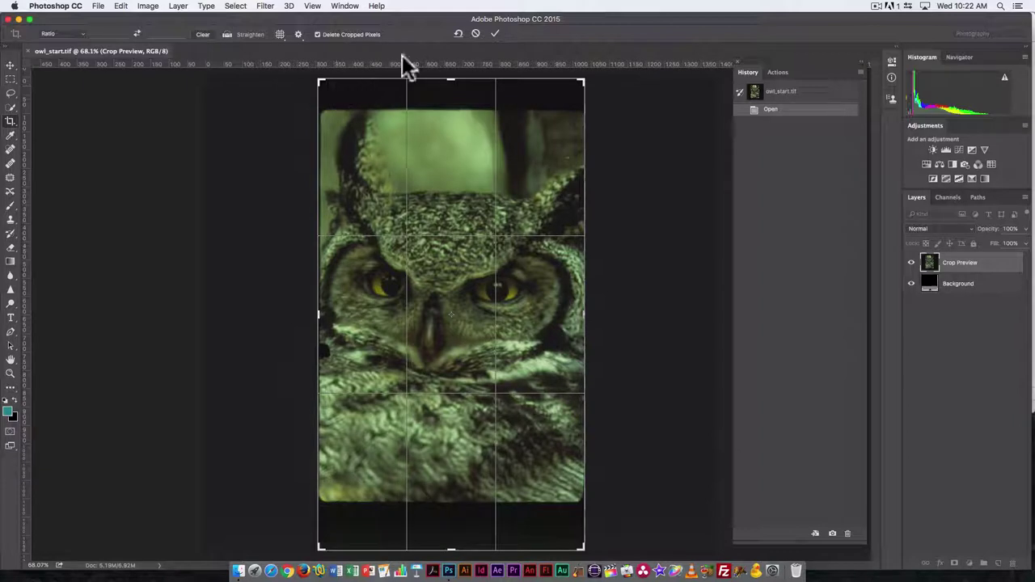
left_click_drag(450, 80, 446, 93)
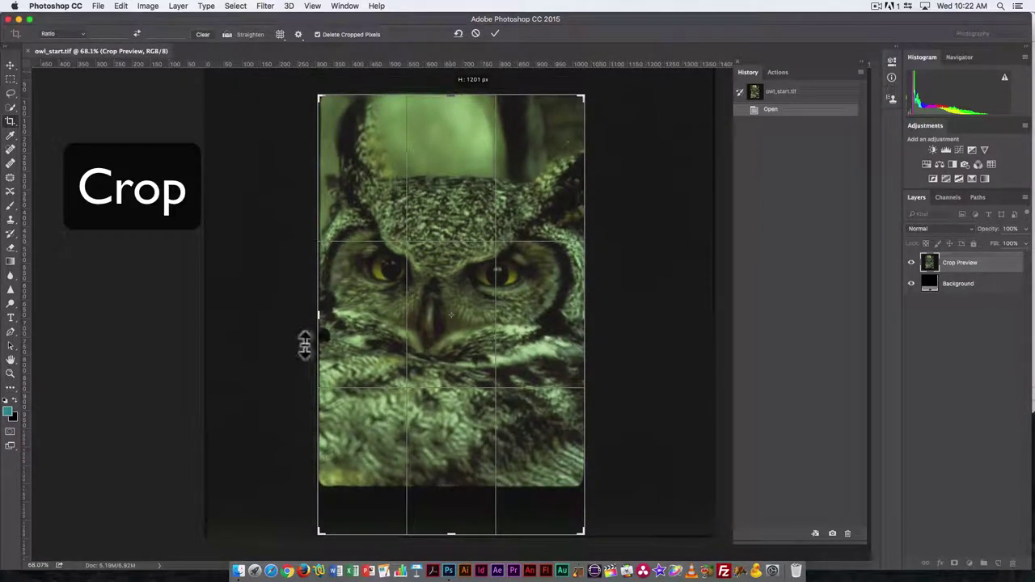
left_click_drag(318, 317, 317, 328)
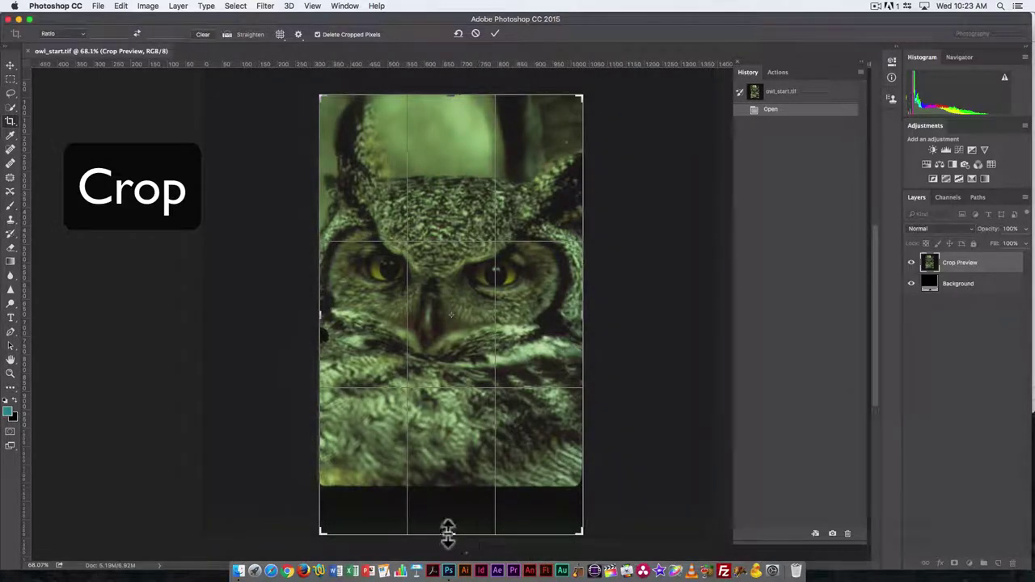
left_click_drag(448, 532, 458, 509)
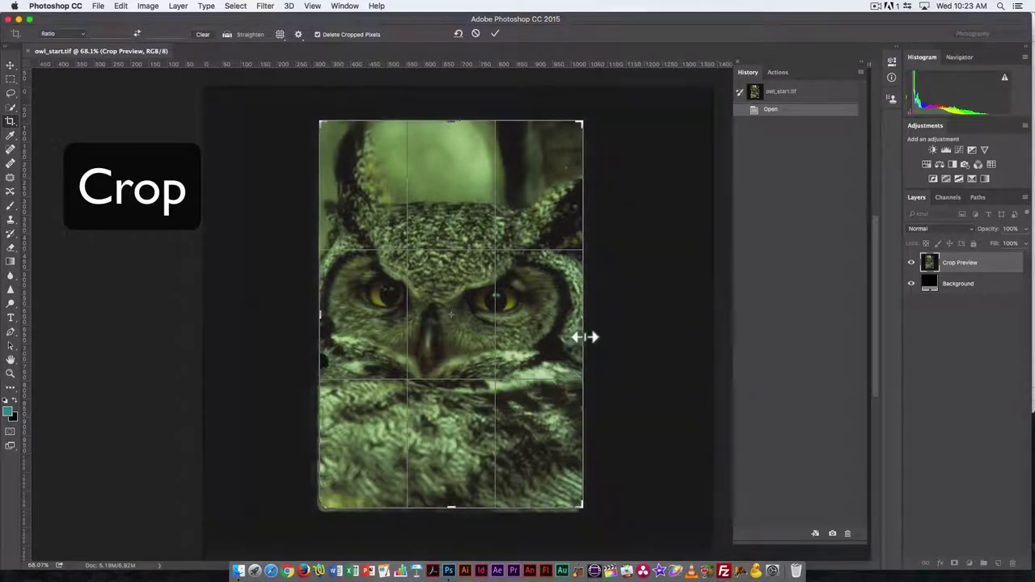
left_click_drag(585, 335, 583, 337)
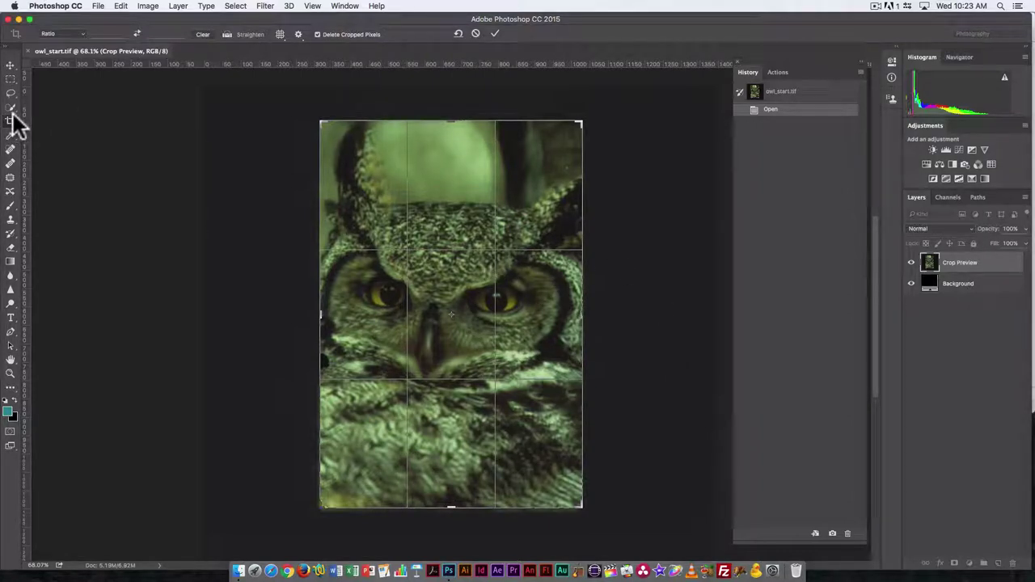
key("Return")
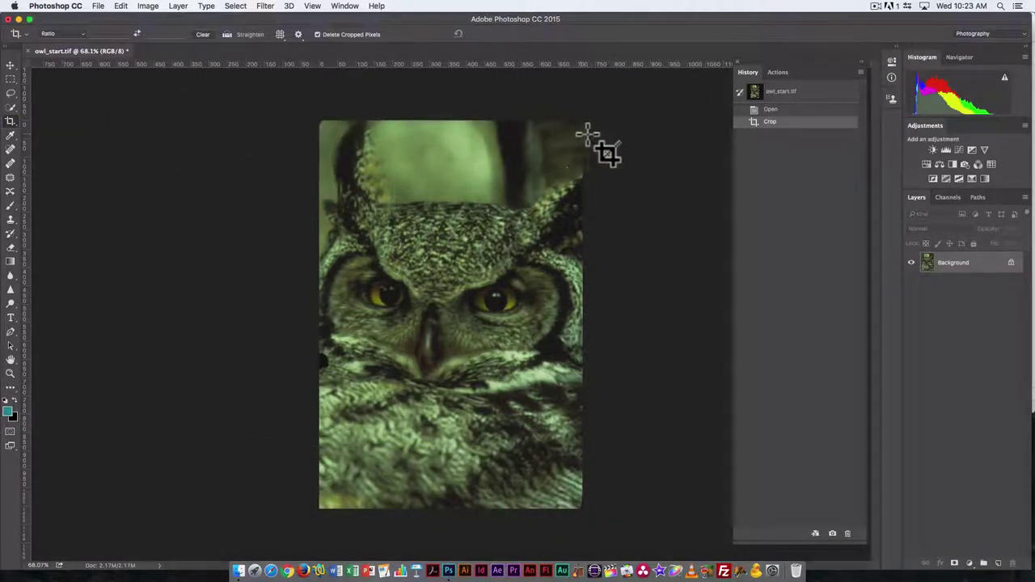
Draw a new crop box over the trimmed photo and adjust its top edge to about 1066 px tall.
left_click_drag(586, 135, 330, 545)
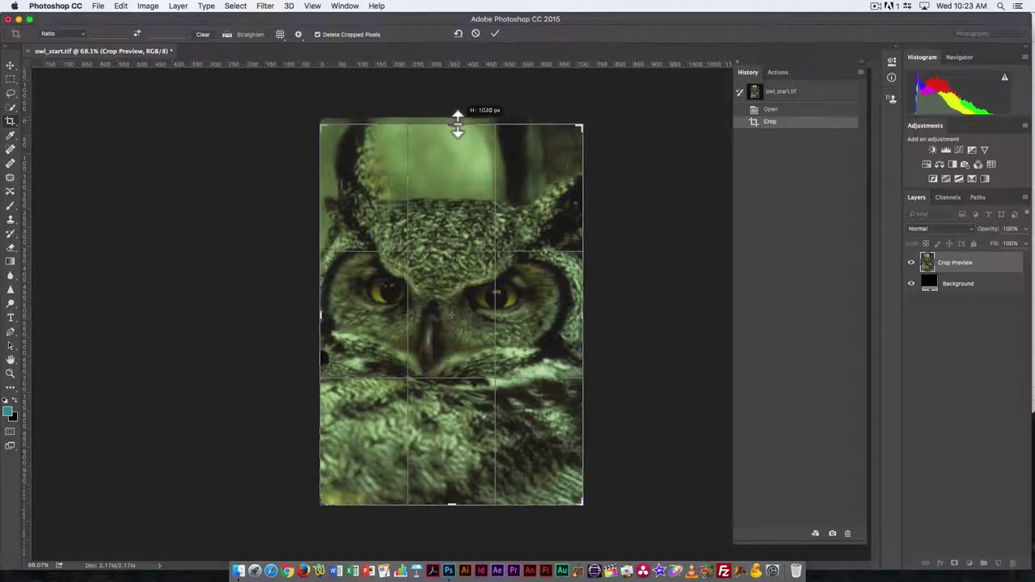
left_click_drag(458, 123, 460, 122)
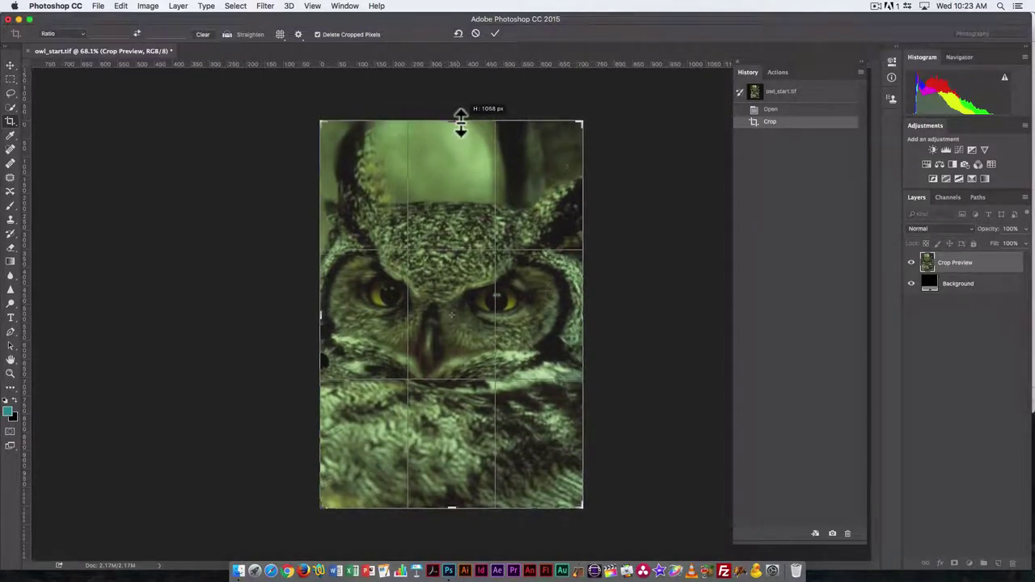
Turn off View > Snap, nudge the crop's top edge down, and apply the second crop.
left_click(314, 6)
left_click(315, 8)
left_click(316, 8)
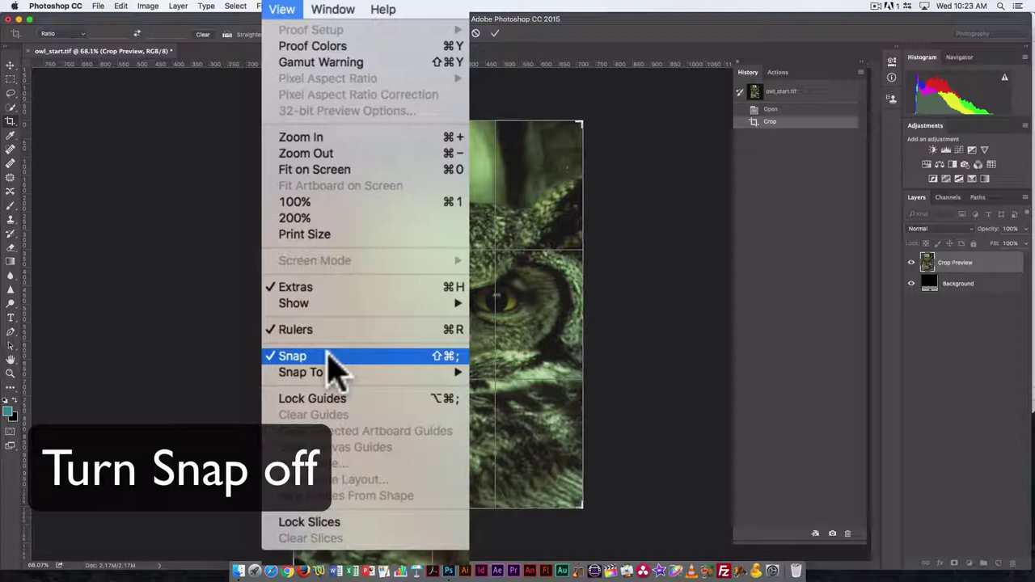
left_click(329, 357)
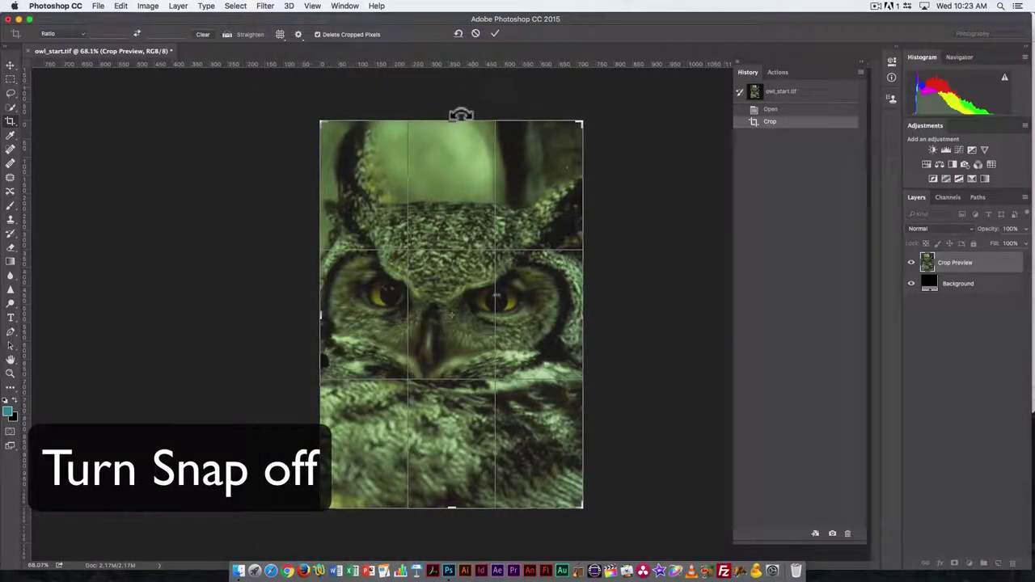
left_click_drag(456, 120, 456, 120)
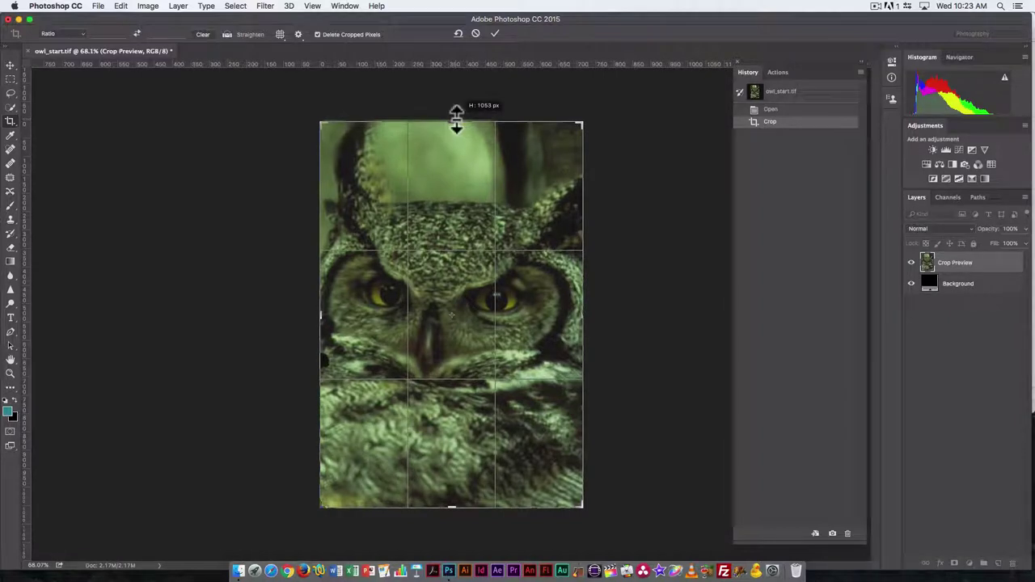
key("Return")
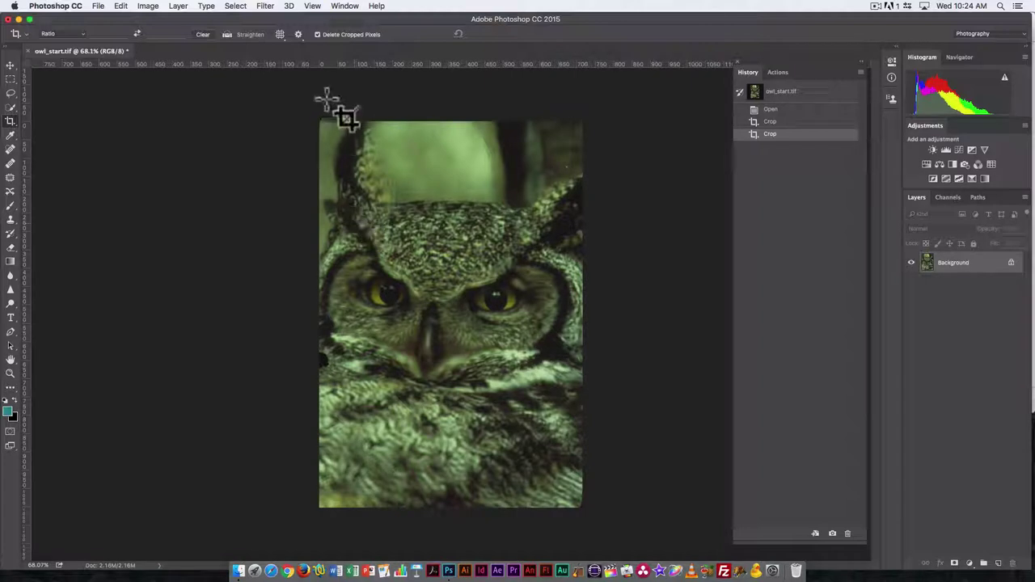
Apply a third crop trimming the left edge, leaving the photo about 716 px wide.
left_click_drag(323, 121, 580, 508)
left_click_drag(324, 312, 332, 321)
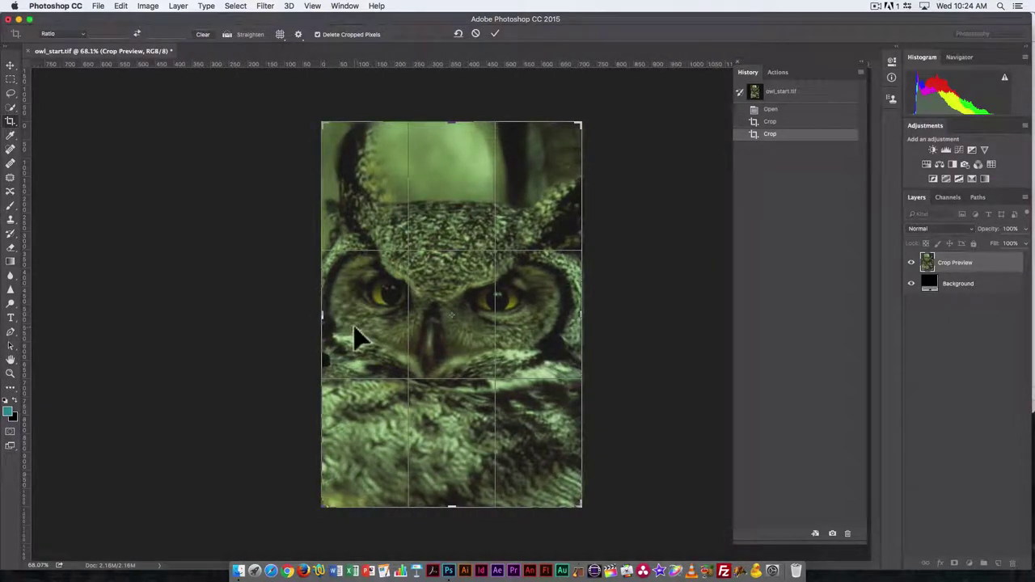
key("Return")
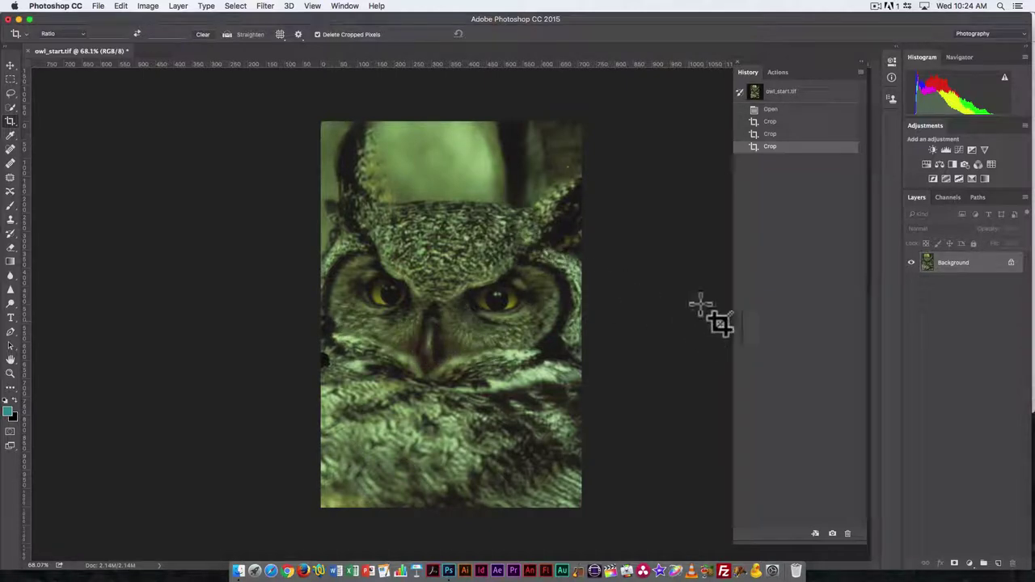
Step back to the earlier Crop states in History, then return to the latest one.
left_click(783, 136)
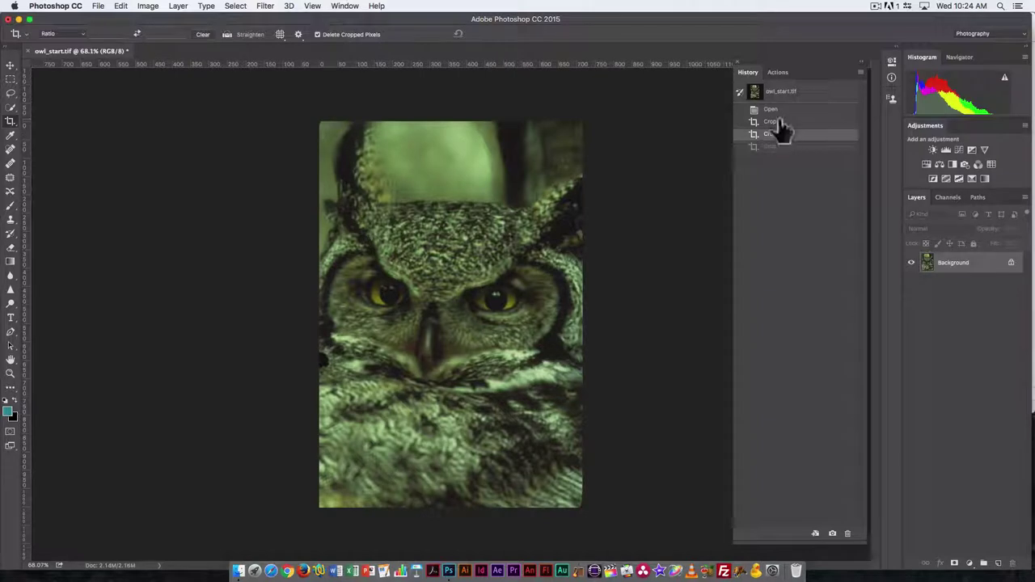
left_click(779, 122)
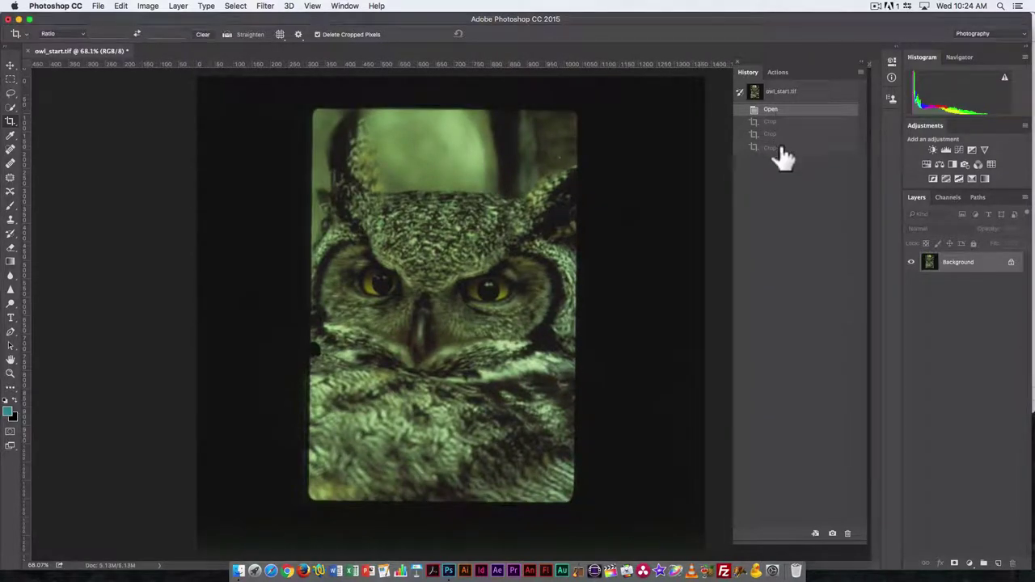
left_click(781, 146)
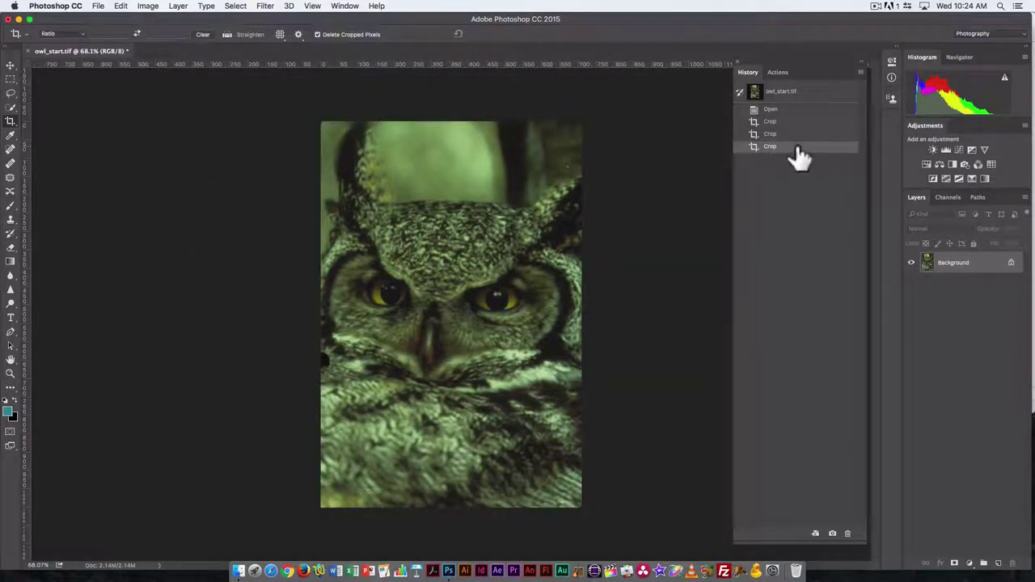